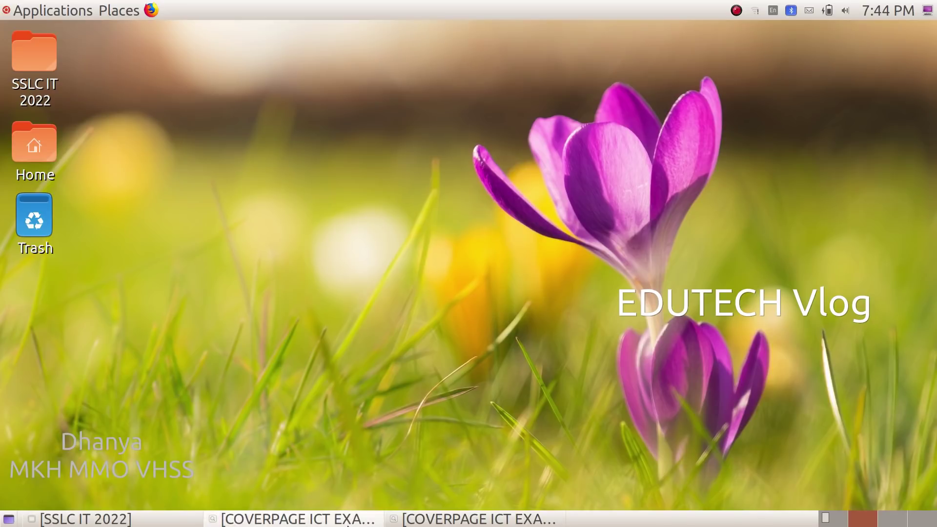
# Read Activity 2.4 in the COVERPAGE ICT EXAM PDF, then view page 6 of mal.pdf.
pyautogui.click(301, 518)
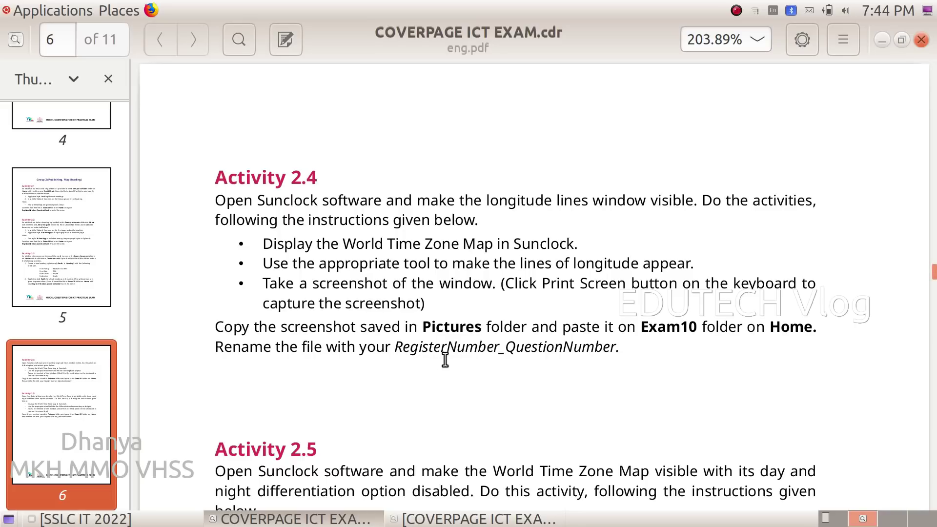
pyautogui.hotkey('alt', 'Tab')
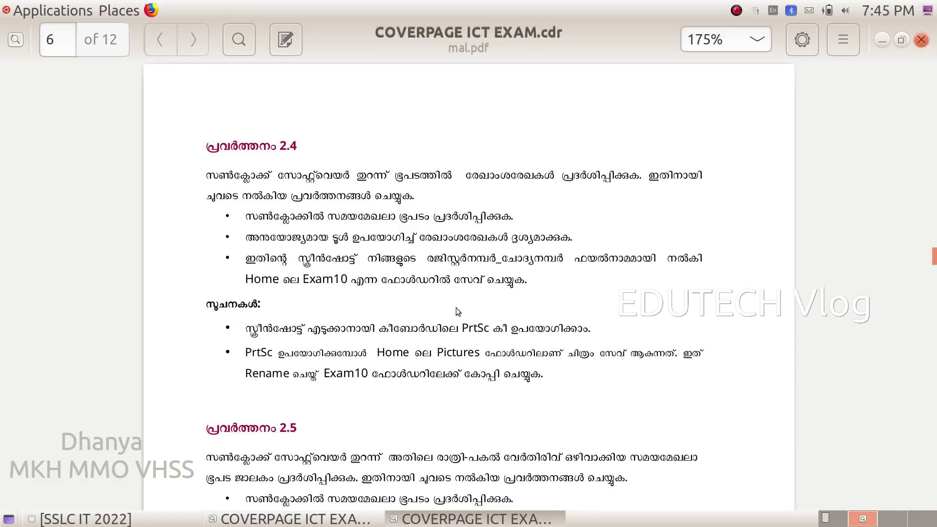
# Minimize both instruction PDFs and launch Sunclock from Applications > Education.
pyautogui.click(884, 42)
pyautogui.click(883, 42)
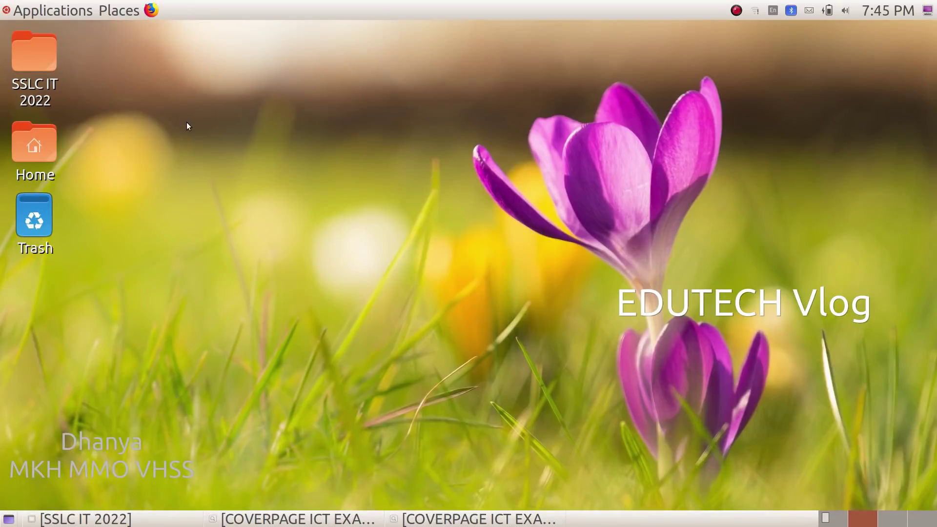
pyautogui.click(44, 11)
pyautogui.moveTo(55, 48)
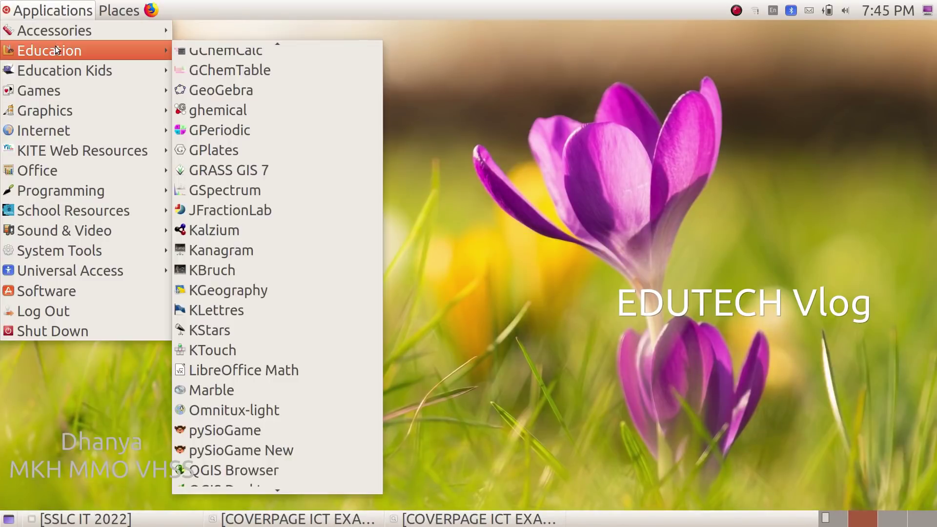
pyautogui.scroll(-5, 273, 390)
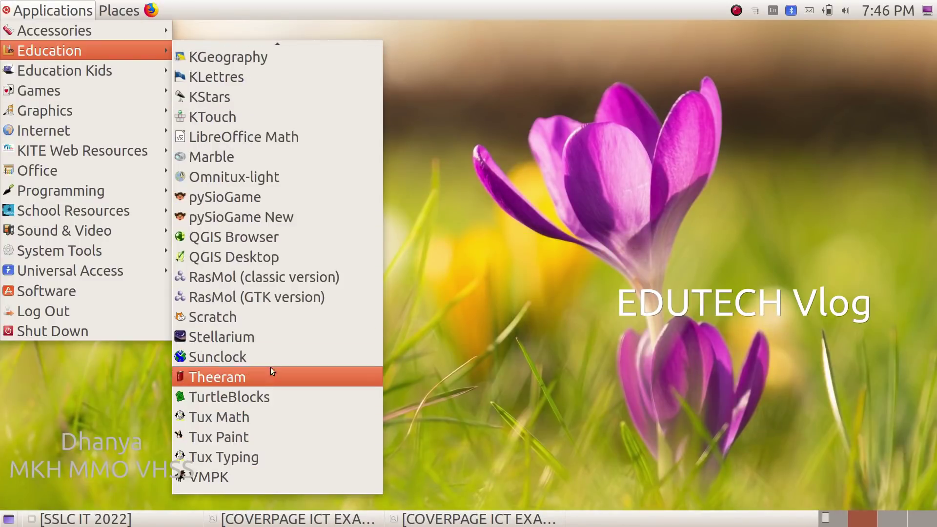
pyautogui.click(275, 361)
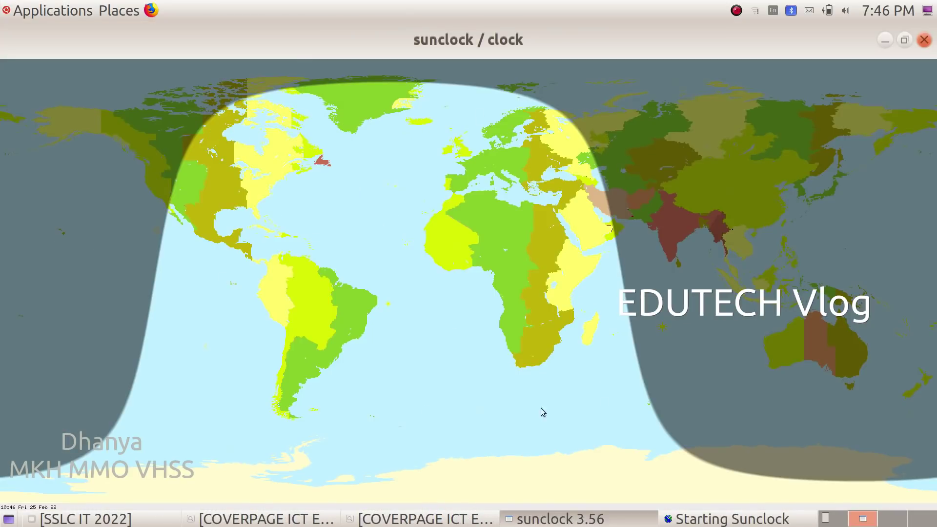
# Bring up the Sunclock menu window below the map's top, recheck the PDF, and return to Sunclock.
pyautogui.click(358, 122)
pyautogui.moveTo(239, 38); pyautogui.dragTo(276, 90)
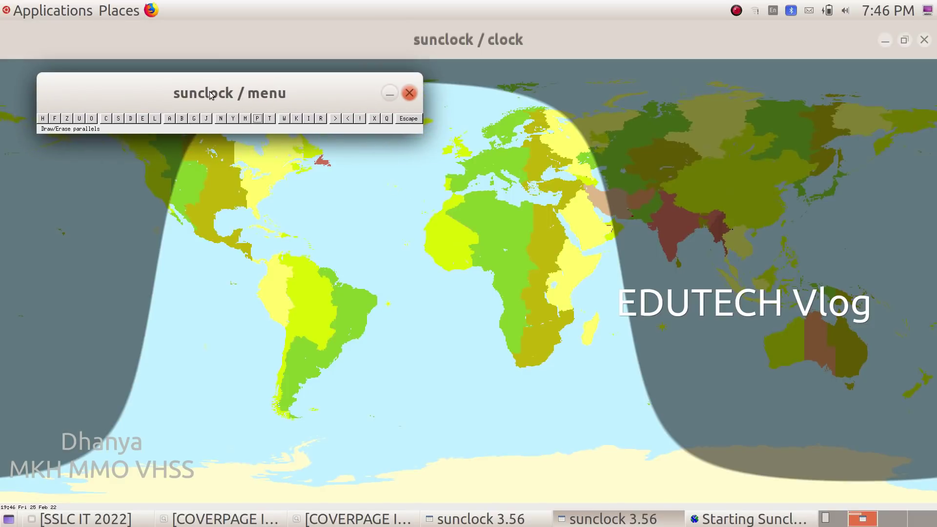
pyautogui.click(237, 522)
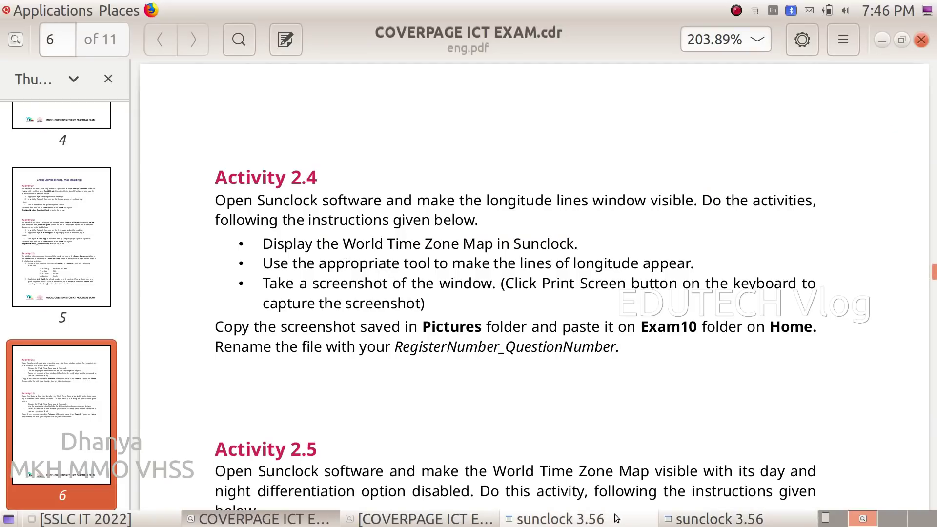
pyautogui.click(561, 520)
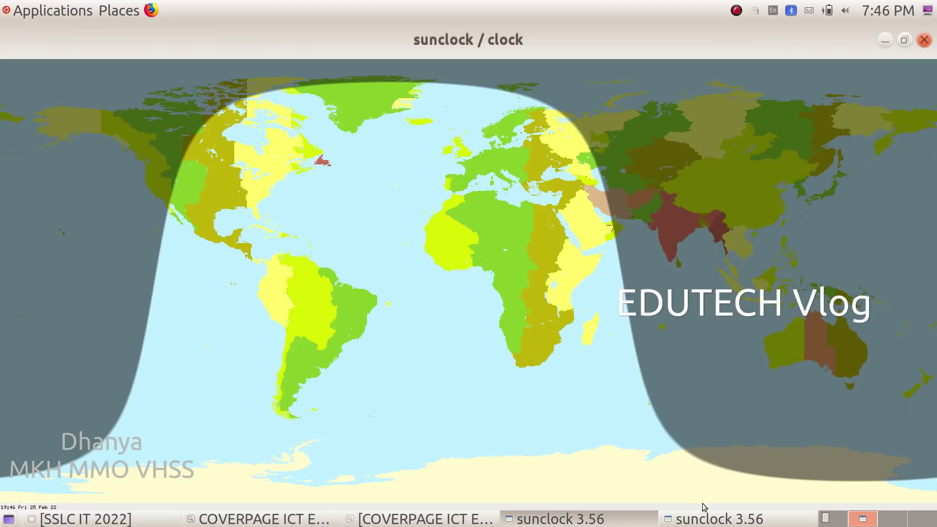
# Switch Sunclock from its clock window to the full time-zone map with the '!' button.
pyautogui.click(712, 519)
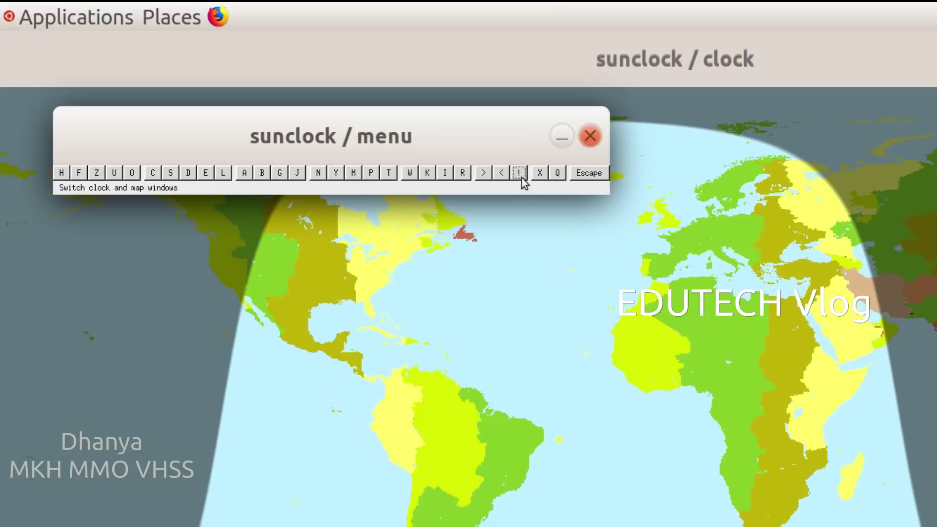
pyautogui.click(360, 119)
pyautogui.click(520, 176)
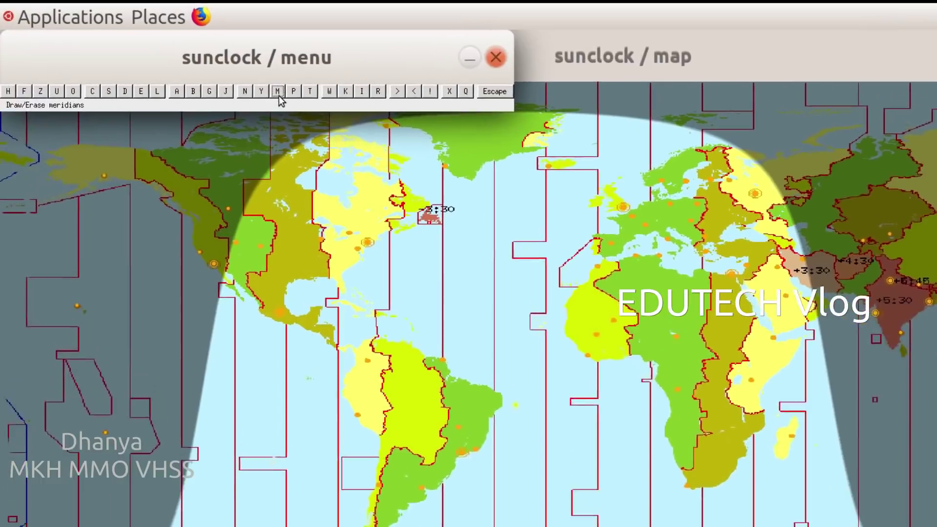
# Toggle meridians with M until longitude lines labelled -170° to 170° appear.
pyautogui.click(209, 66)
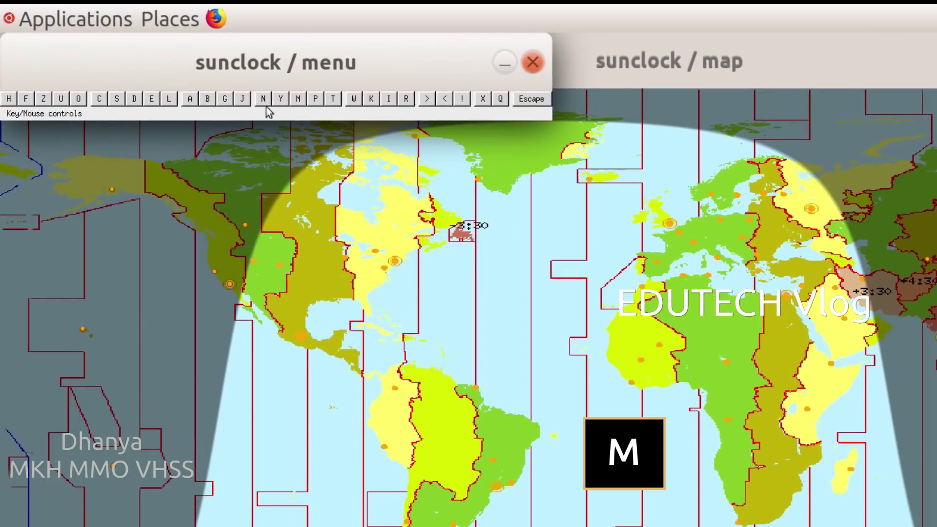
pyautogui.click(299, 100)
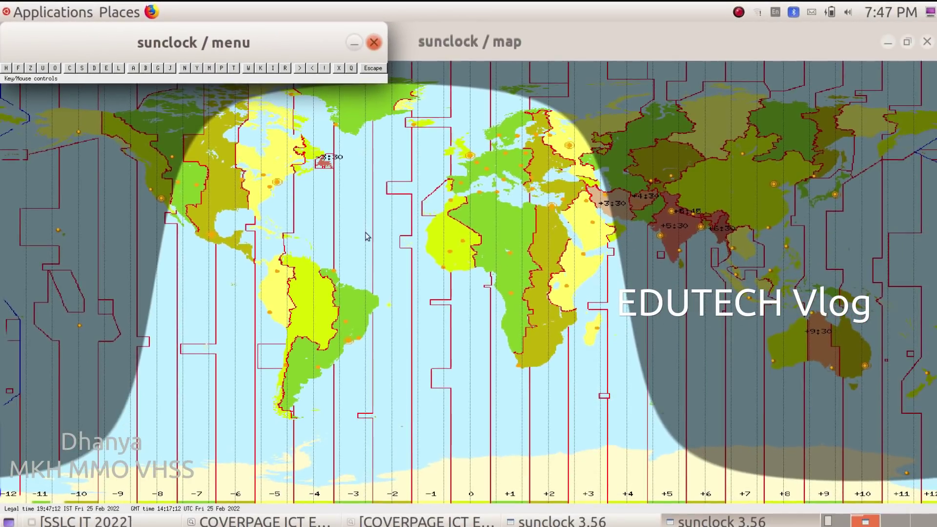
pyautogui.click(209, 68)
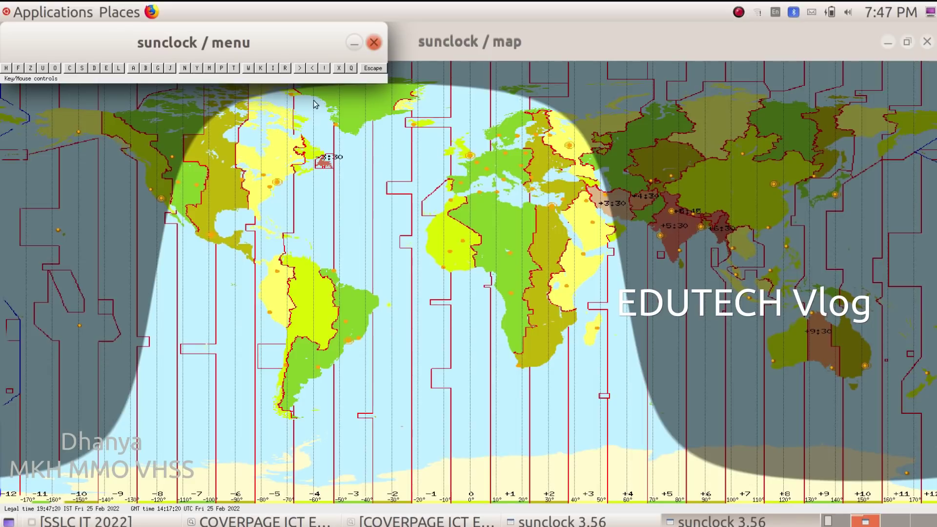
pyautogui.moveTo(269, 43); pyautogui.dragTo(299, 96)
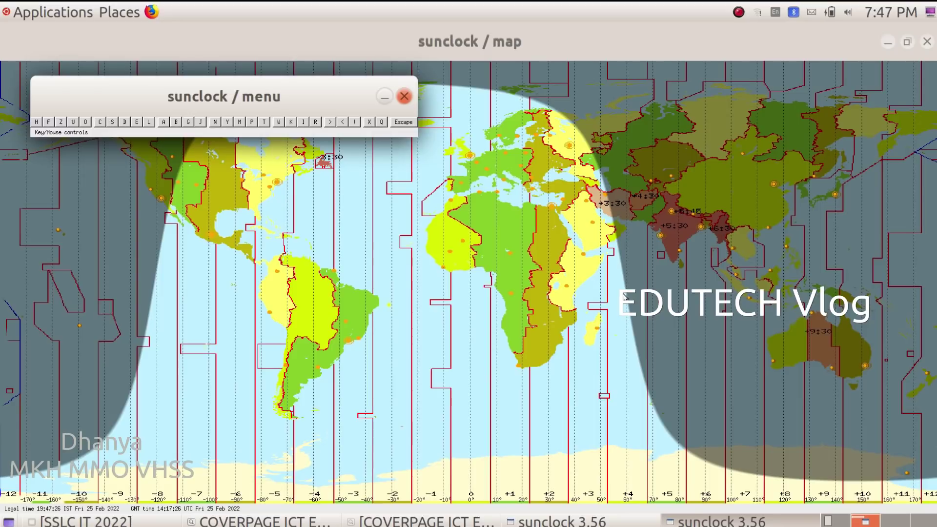
# Capture a Print Screen screenshot of the time-zone map showing its longitude lines.
pyautogui.press('Print')
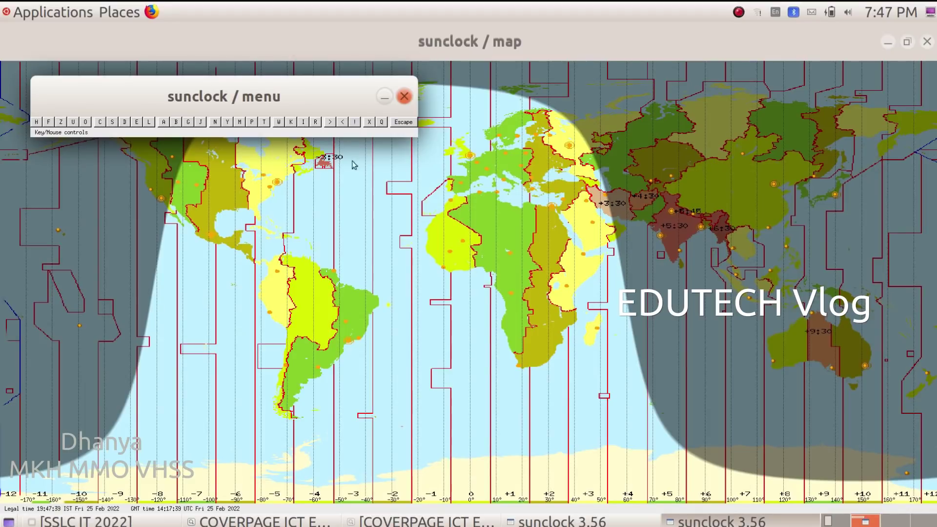
pyautogui.click(113, 8)
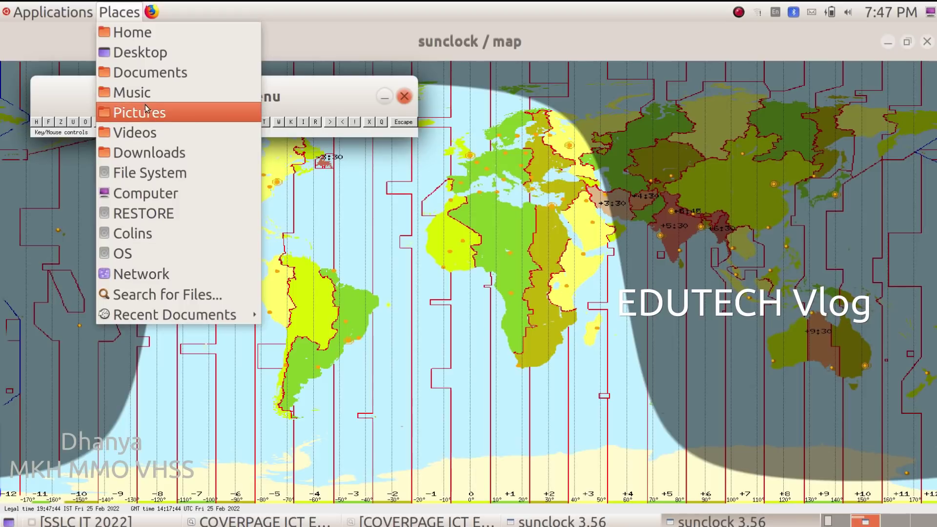
# Copy the newest screenshot from the Pictures folder.
pyautogui.click(162, 115)
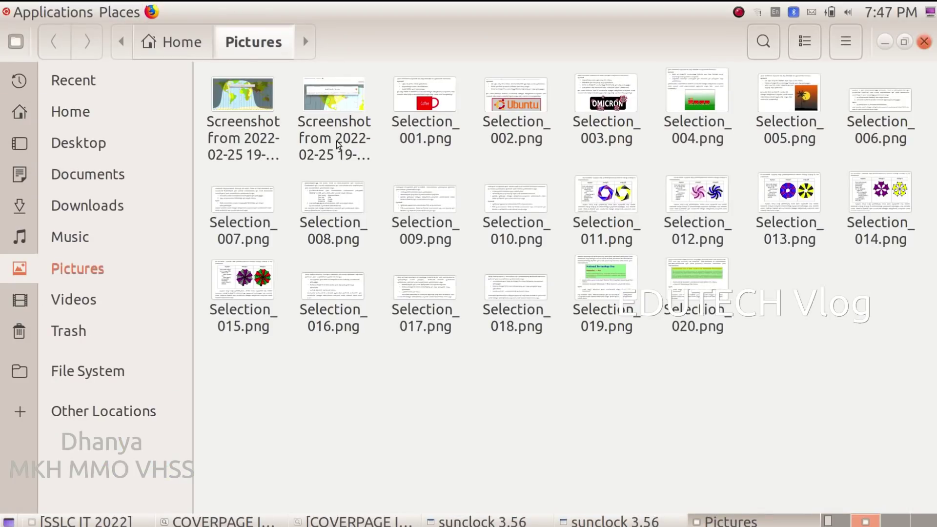
pyautogui.click(336, 143)
pyautogui.rightClick(333, 142)
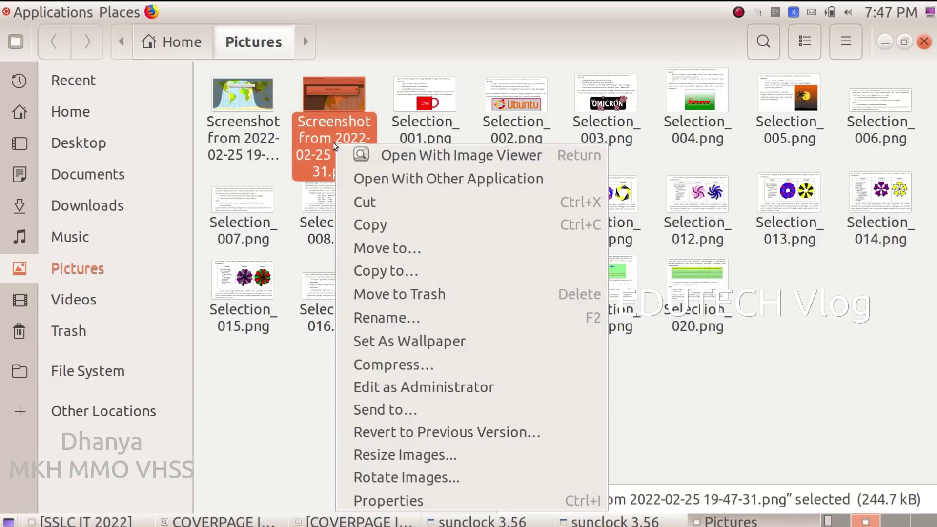
pyautogui.click(391, 224)
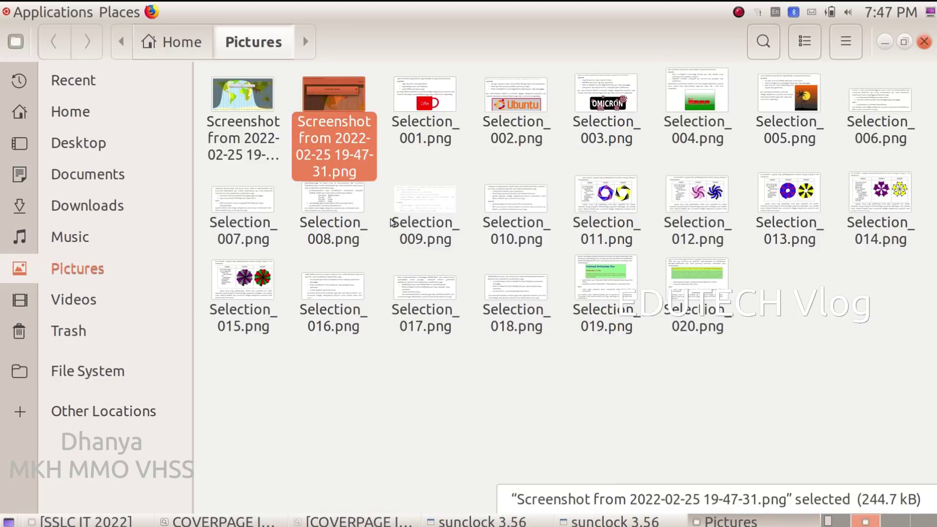
# Paste the copied screenshot into the Exam10 folder in Home.
pyautogui.click(112, 122)
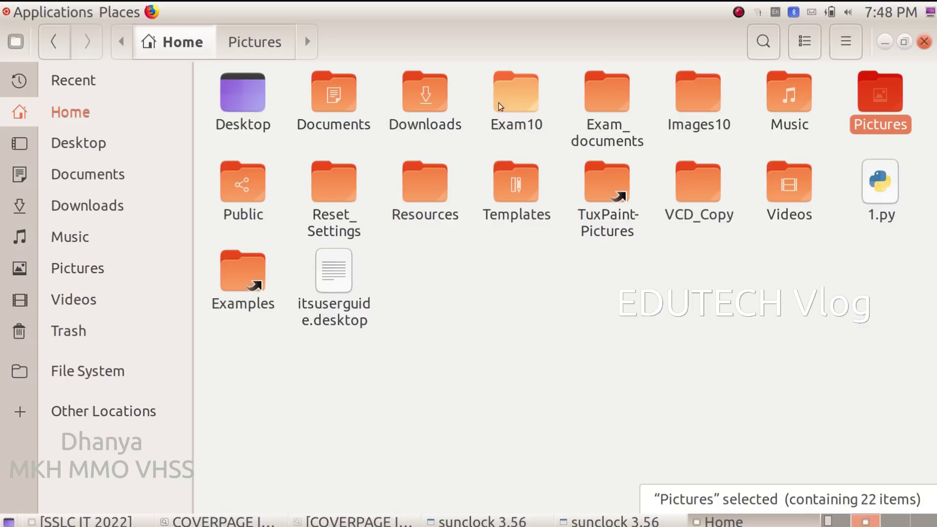
pyautogui.doubleClick(512, 106)
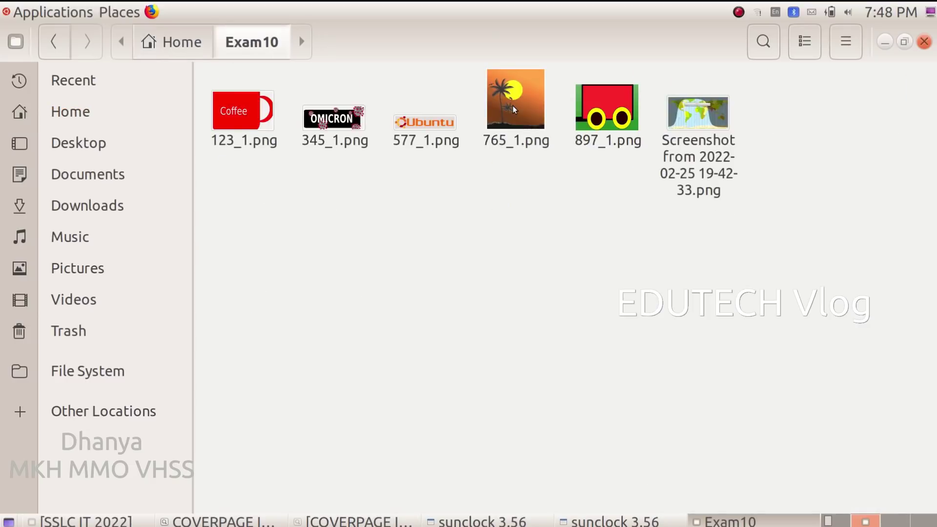
pyautogui.rightClick(366, 203)
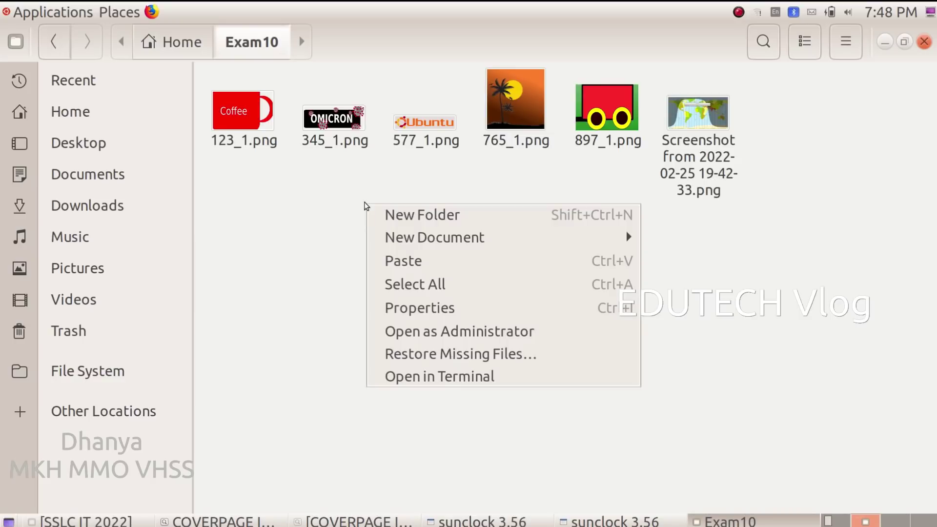
pyautogui.click(401, 262)
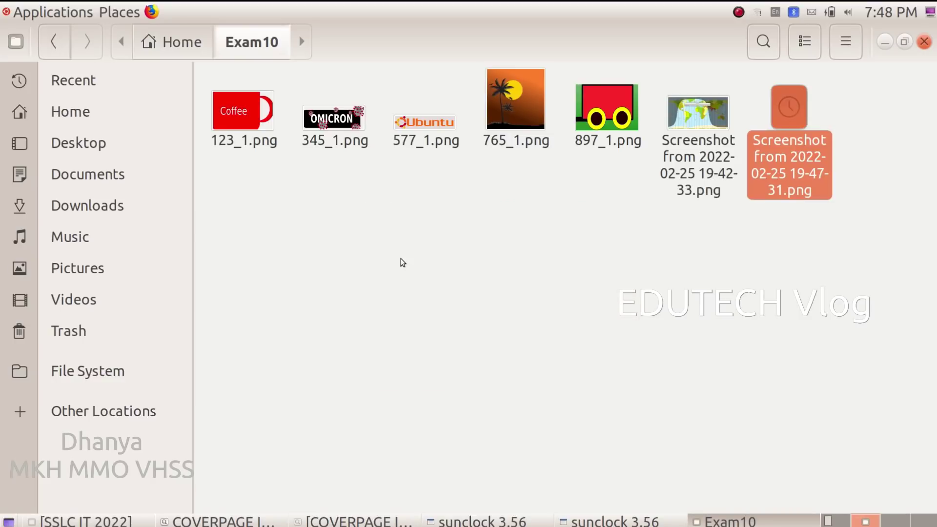
# Rename the pasted screenshot to 456_2.png.
pyautogui.rightClick(770, 165)
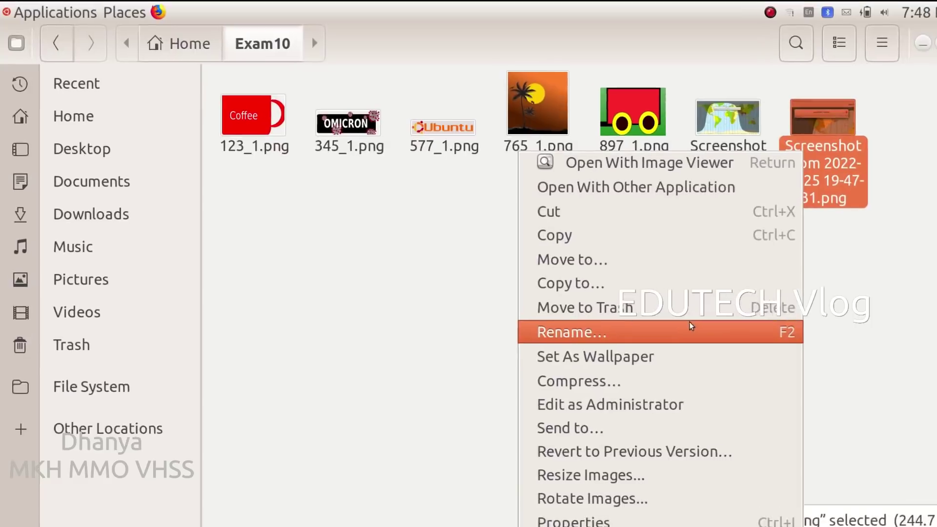
pyautogui.click(608, 333)
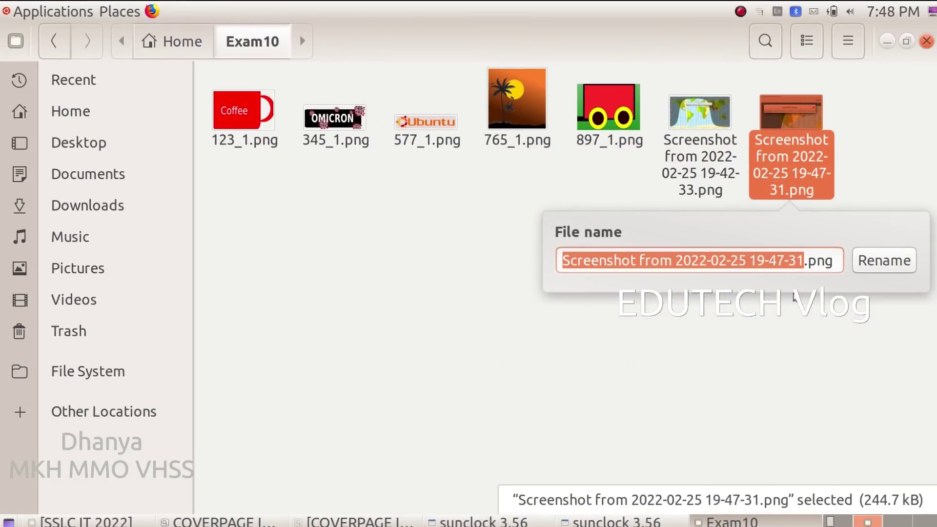
pyautogui.press('BackSpace')
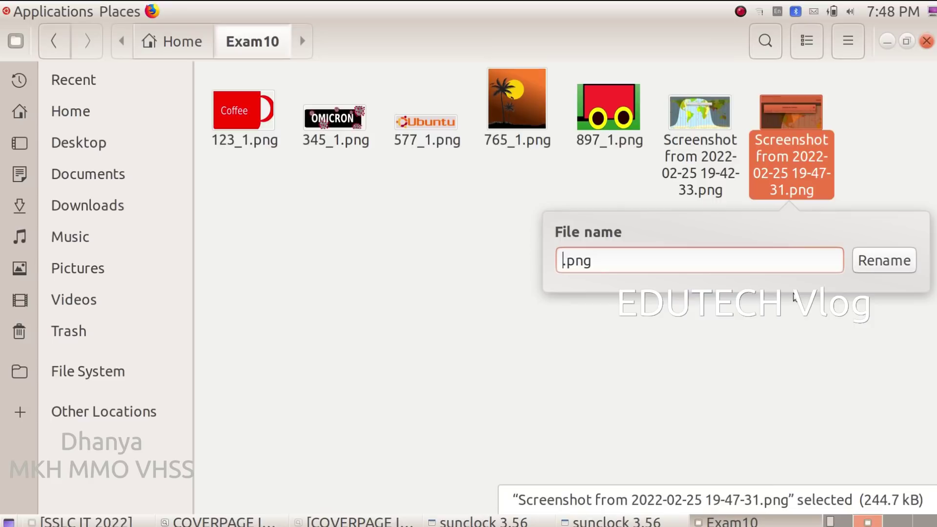
pyautogui.write('456_2')
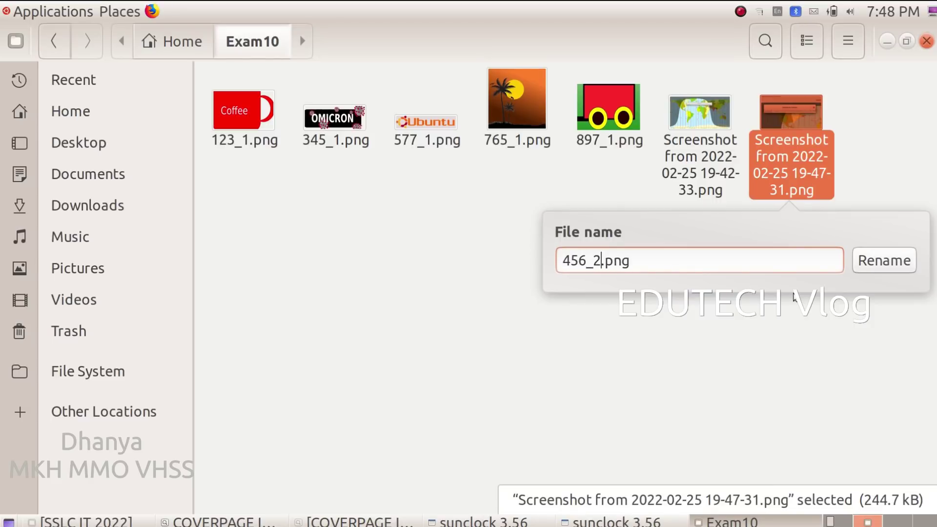
pyautogui.click(879, 266)
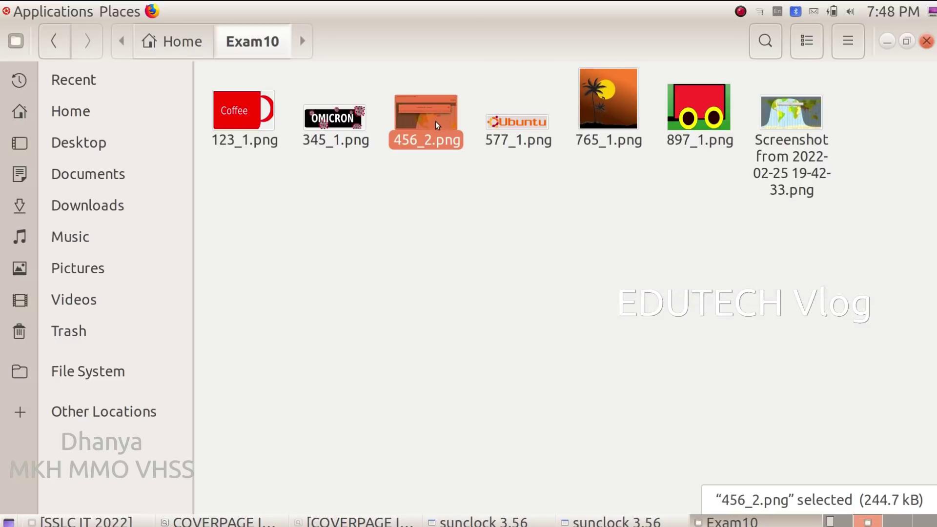
pyautogui.click(417, 182)
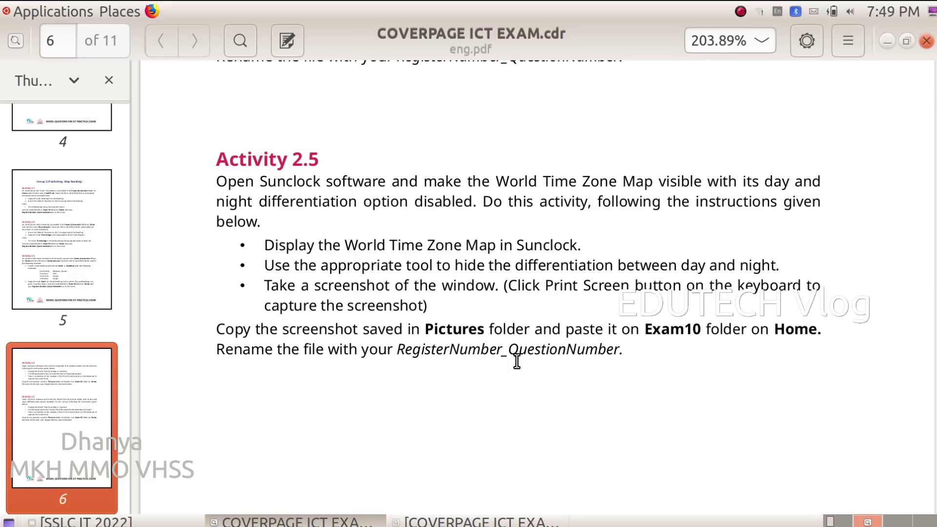
# Scroll mal.pdf to the Malayalam Activity 2.5 instructions on page 6.
pyautogui.click(478, 521)
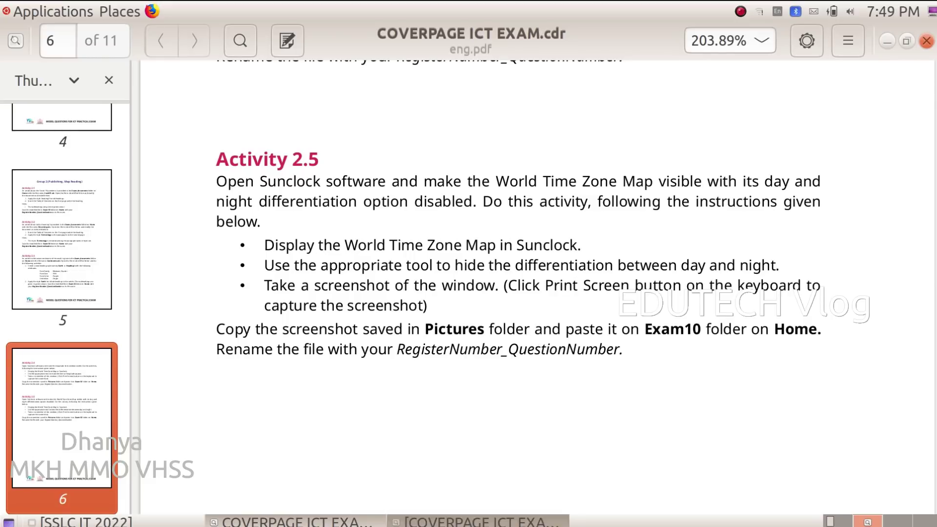
pyautogui.scroll(-3, 432, 417)
pyautogui.scroll(-2, 435, 413)
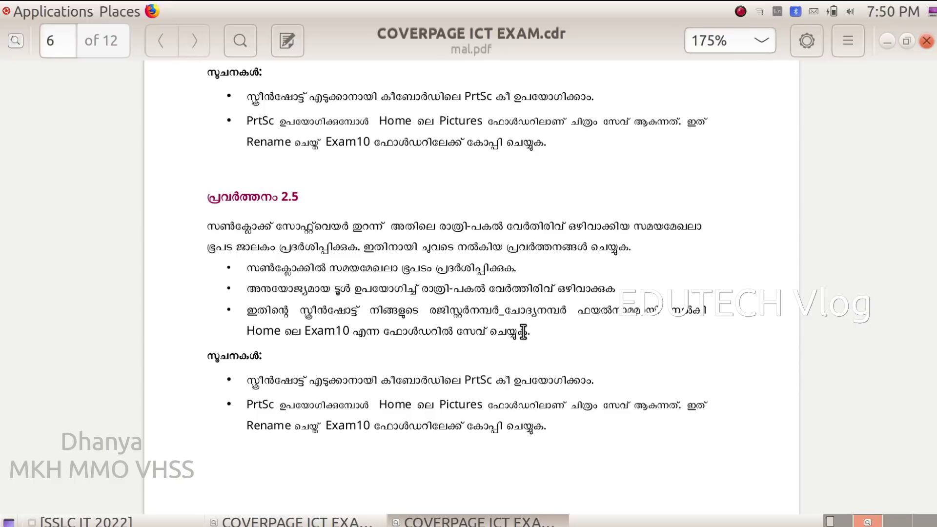
pyautogui.scroll(-2, 369, 370)
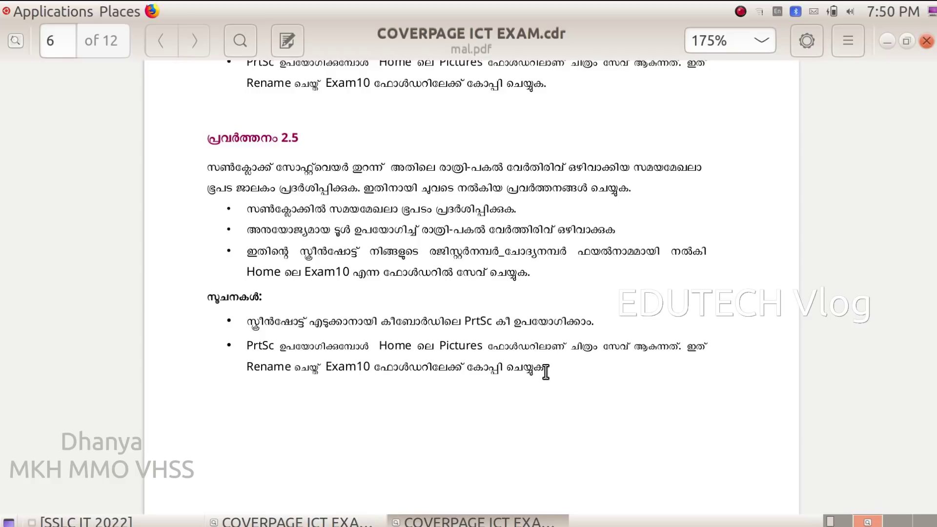
pyautogui.click(52, 14)
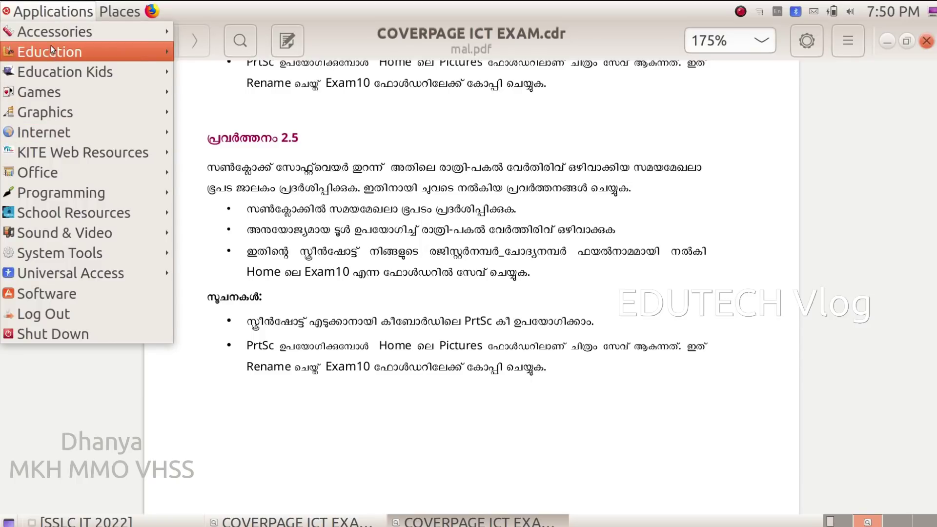
# Relaunch Sunclock from Education and switch it to the time-zone map with the '!' button.
pyautogui.moveTo(53, 51)
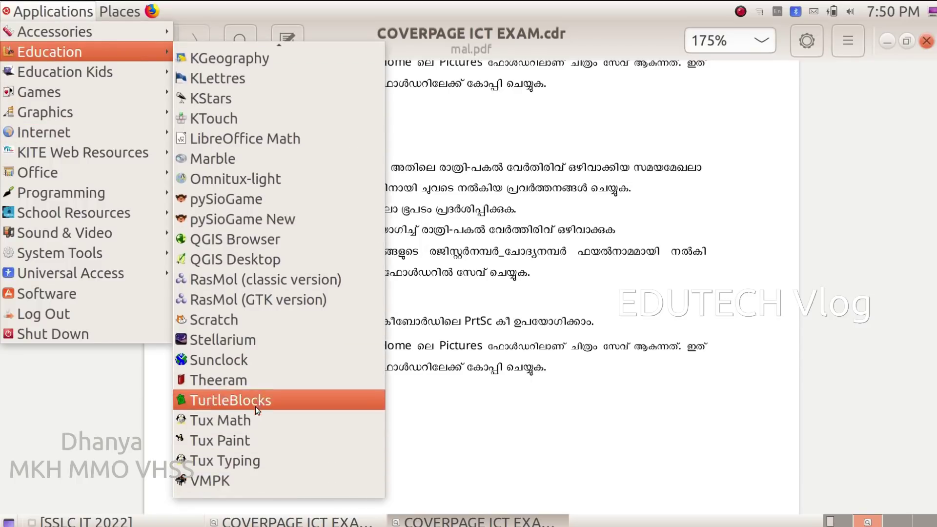
pyautogui.click(259, 364)
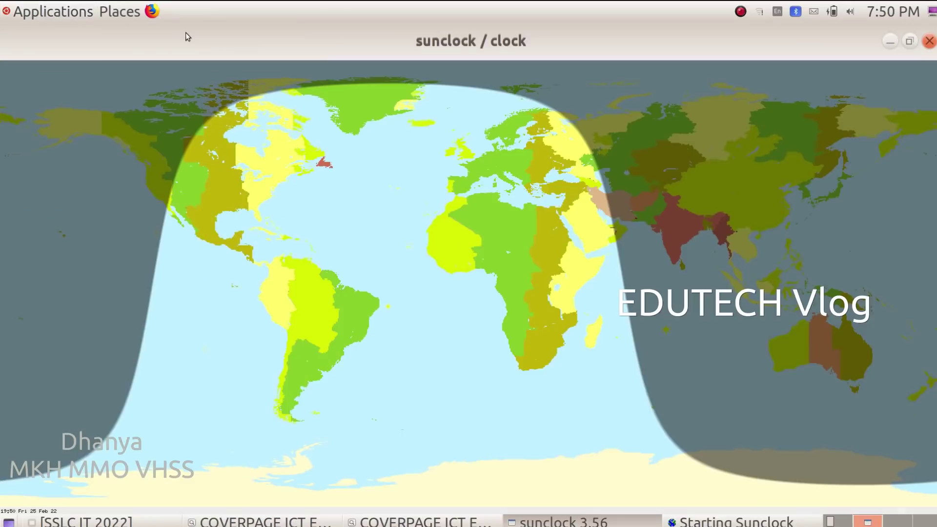
pyautogui.rightClick(300, 147)
pyautogui.moveTo(258, 38); pyautogui.dragTo(257, 55)
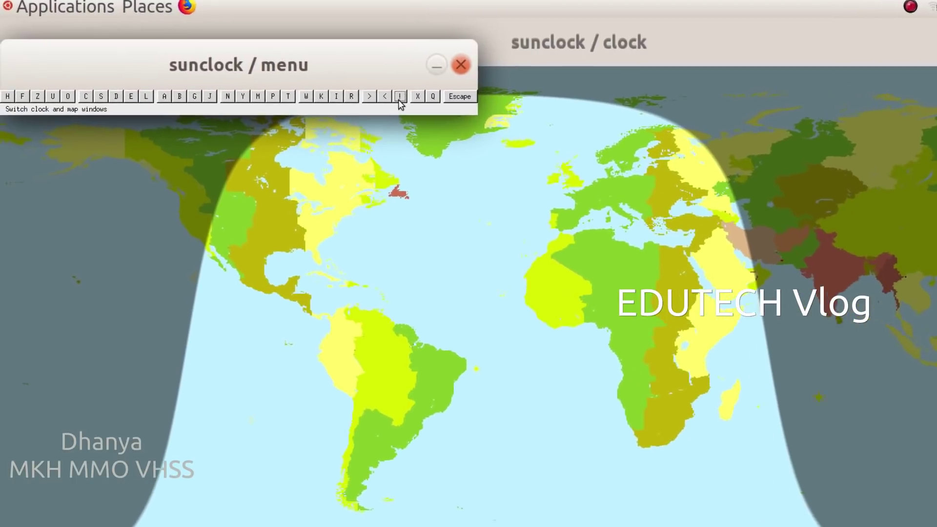
pyautogui.click(399, 97)
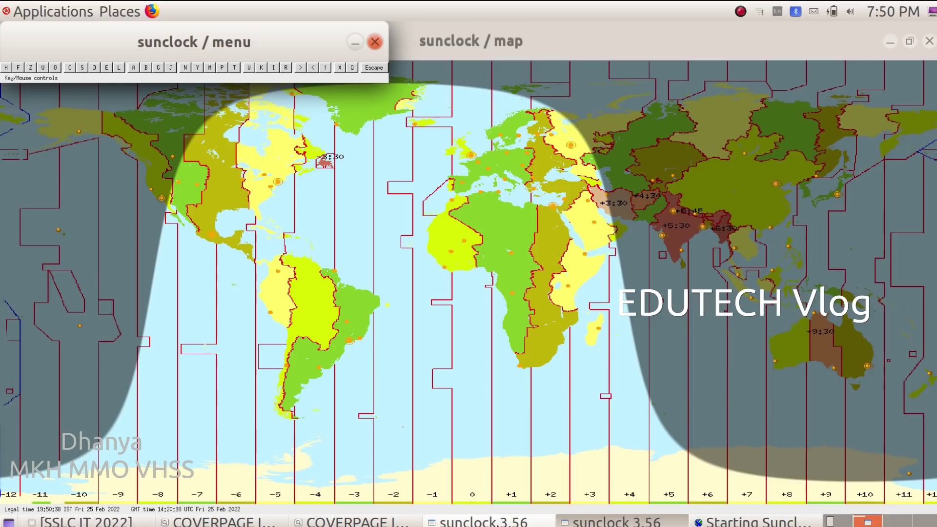
# Review Activity 2.5 in eng.pdf, then return to Sunclock and change the night-area drawing with N.
pyautogui.click(322, 521)
pyautogui.click(271, 521)
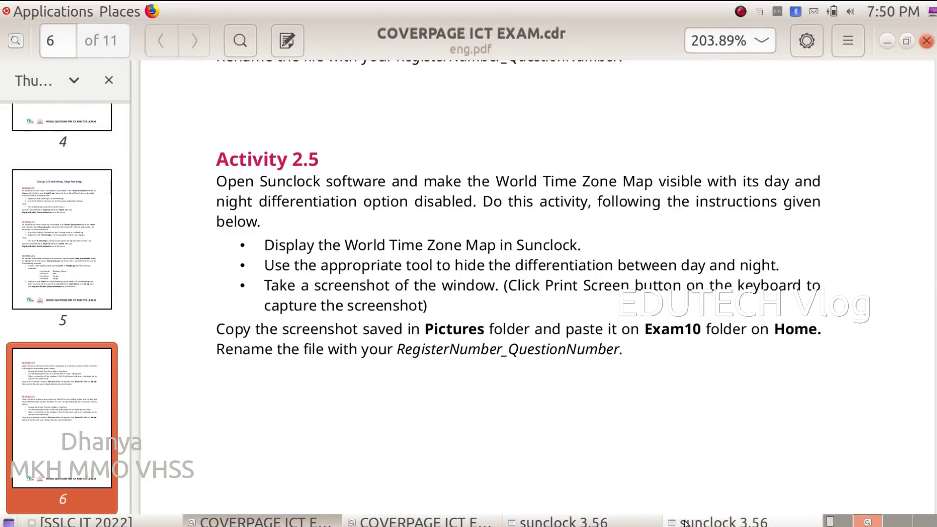
pyautogui.click(559, 522)
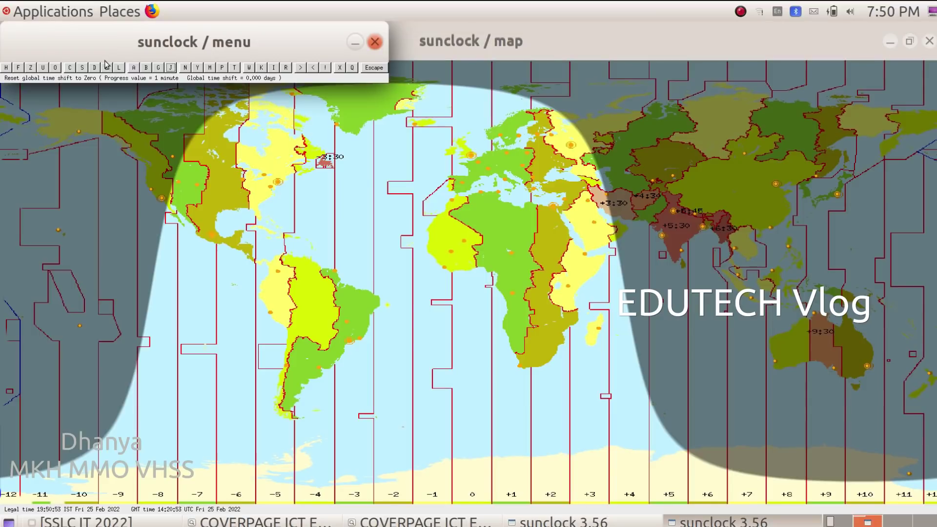
pyautogui.click(189, 70)
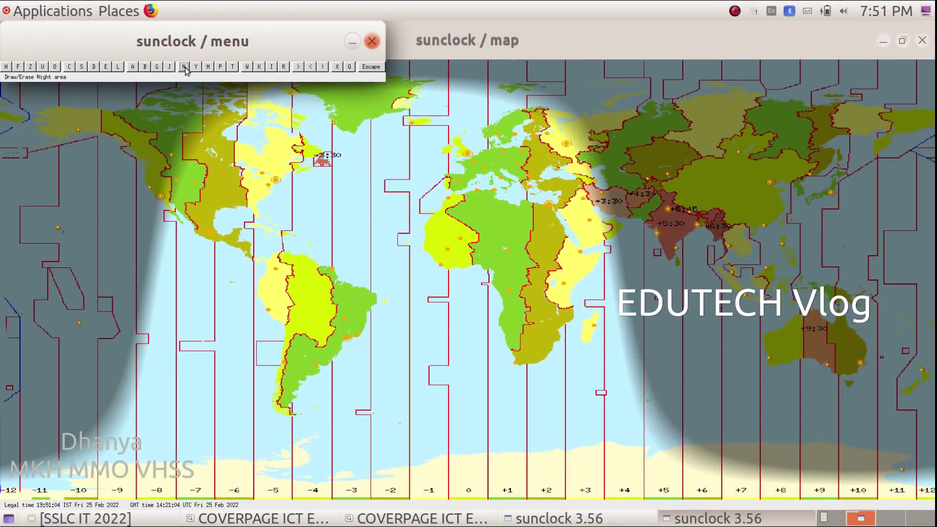
# Cycle the N button past the soft gradient to erase night shading, then recheck the instructions.
pyautogui.click(185, 67)
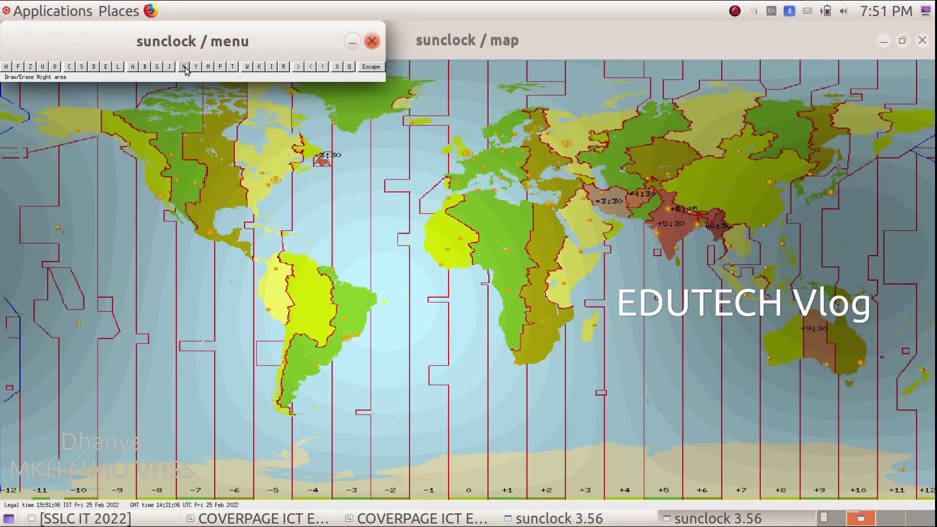
pyautogui.click(184, 66)
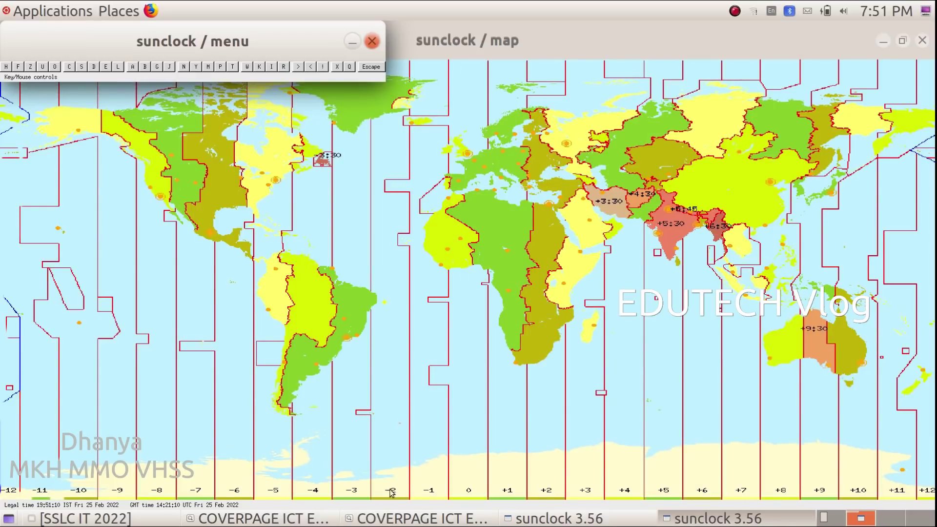
pyautogui.click(229, 515)
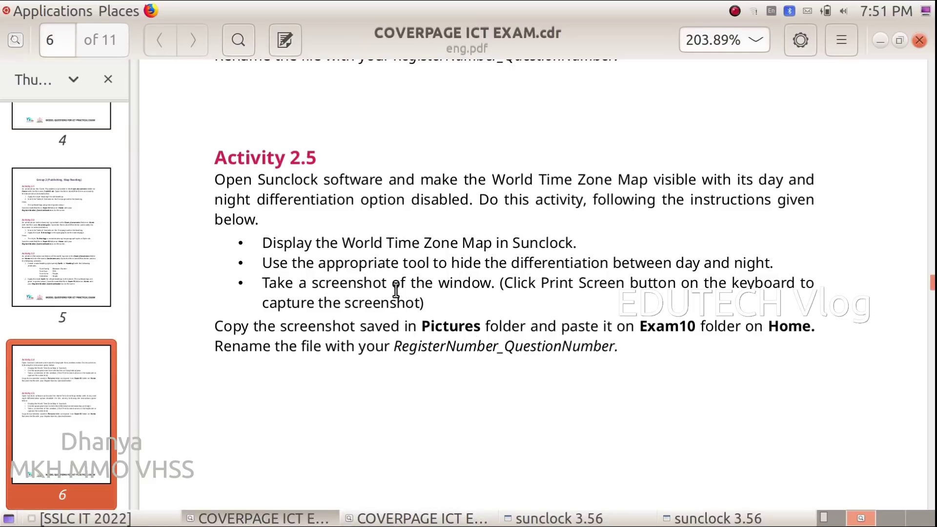
pyautogui.click(753, 521)
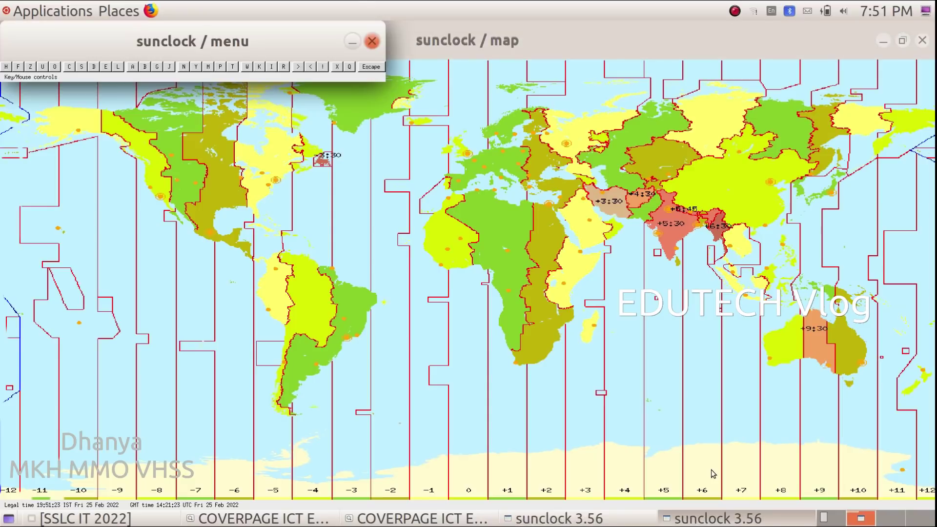